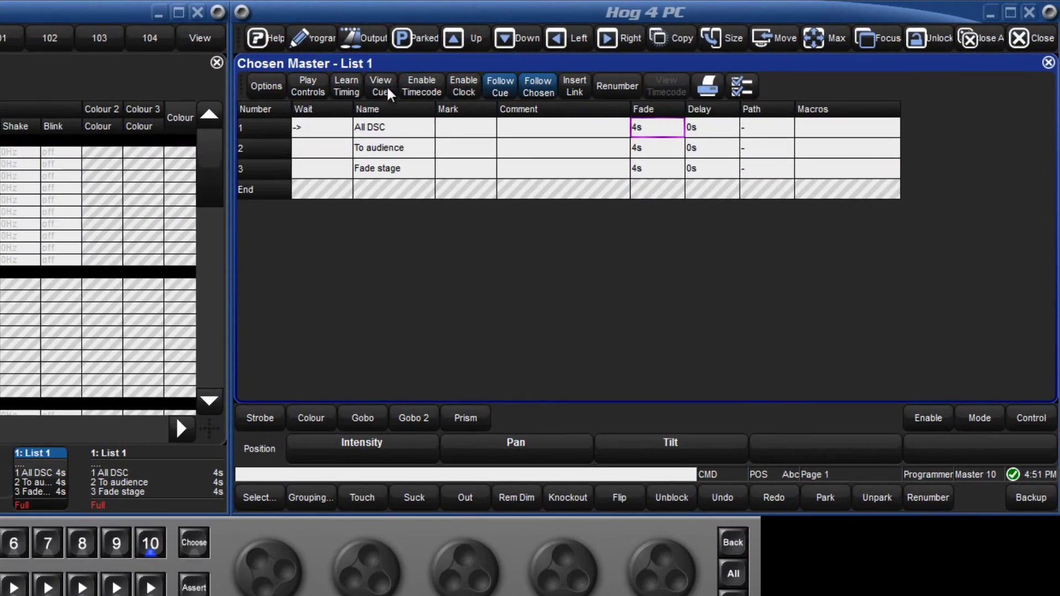
Open the cue contents view for List 1 and play the cuelist from cue 1 through cue 3
{"action": "left_click", "coordinate": [622, 55]}
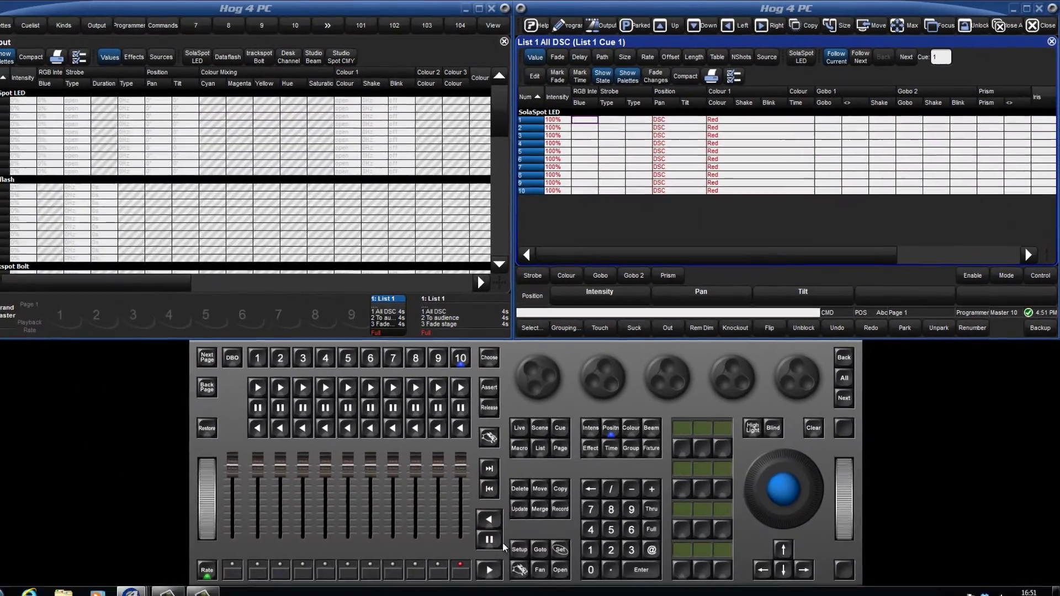
{"action": "left_click", "coordinate": [507, 559]}
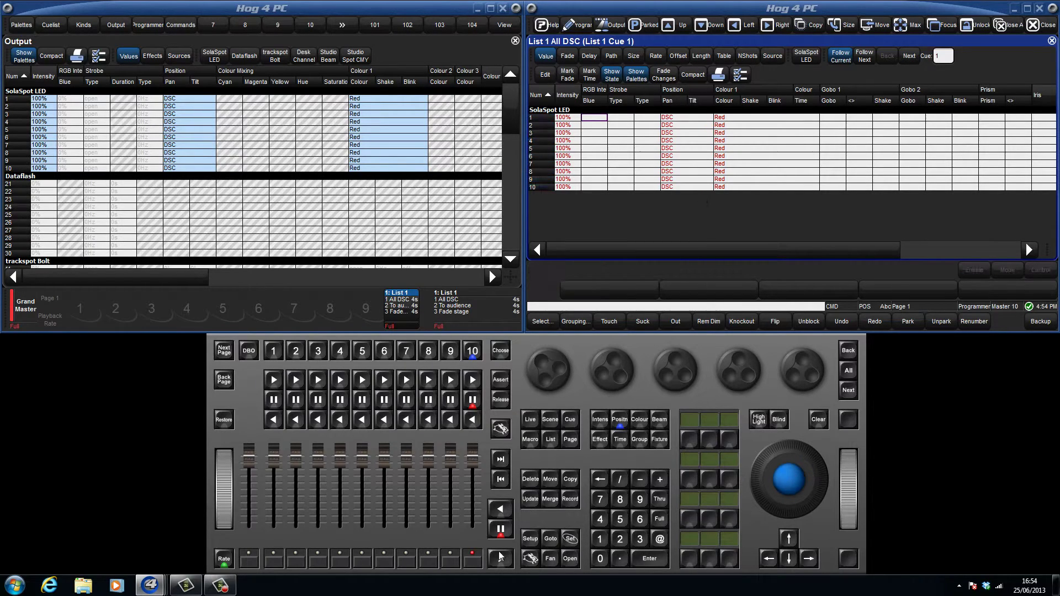
{"action": "left_click", "coordinate": [501, 559]}
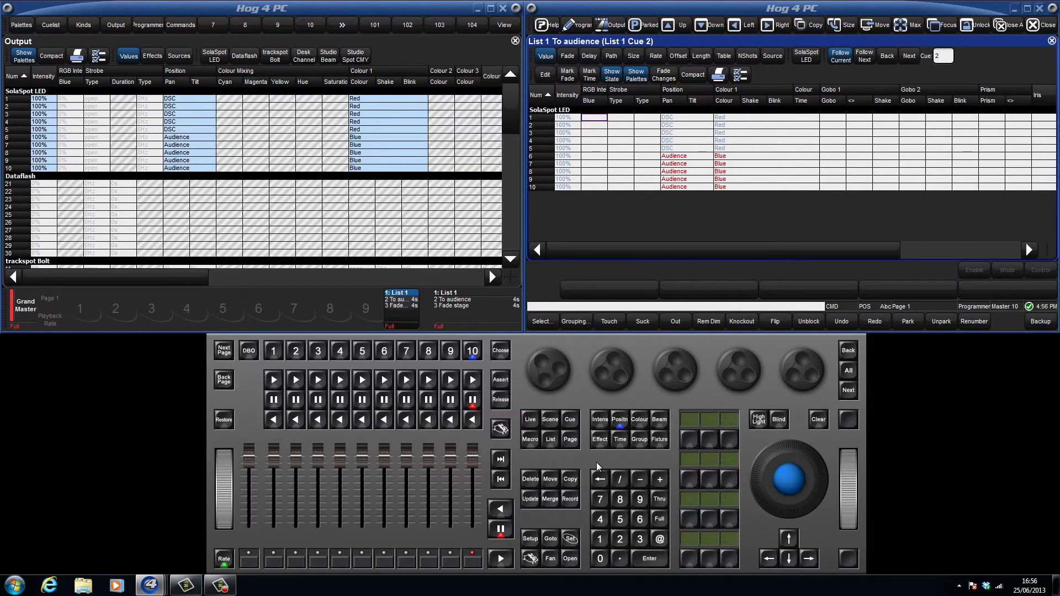
{"action": "left_click", "coordinate": [503, 561]}
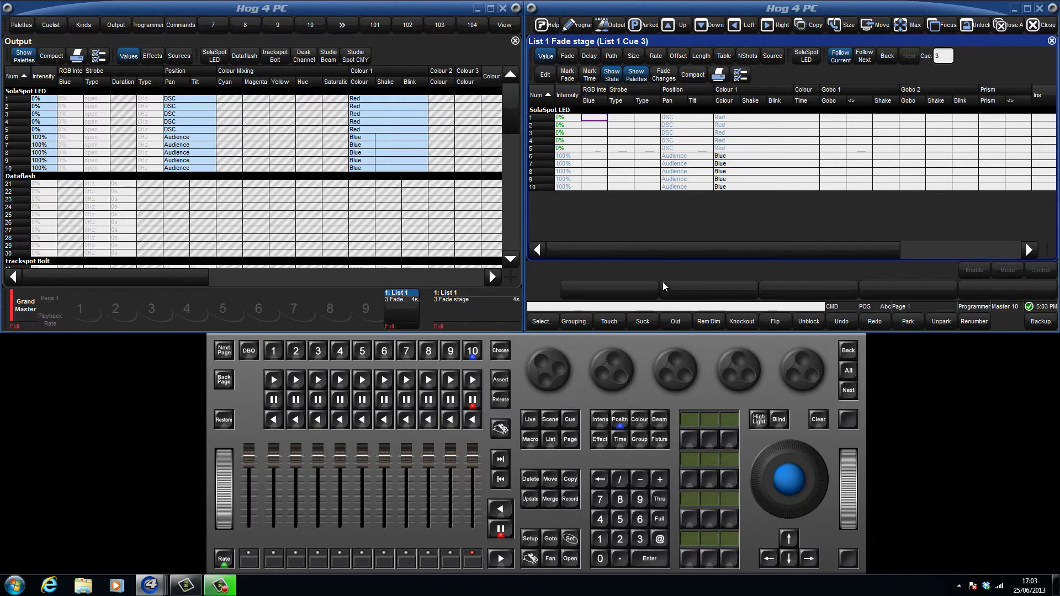
Send List 1 back to cue 1, All DSC
{"action": "left_click", "coordinate": [550, 539]}
{"action": "left_click", "coordinate": [601, 538]}
{"action": "left_click", "coordinate": [649, 558]}
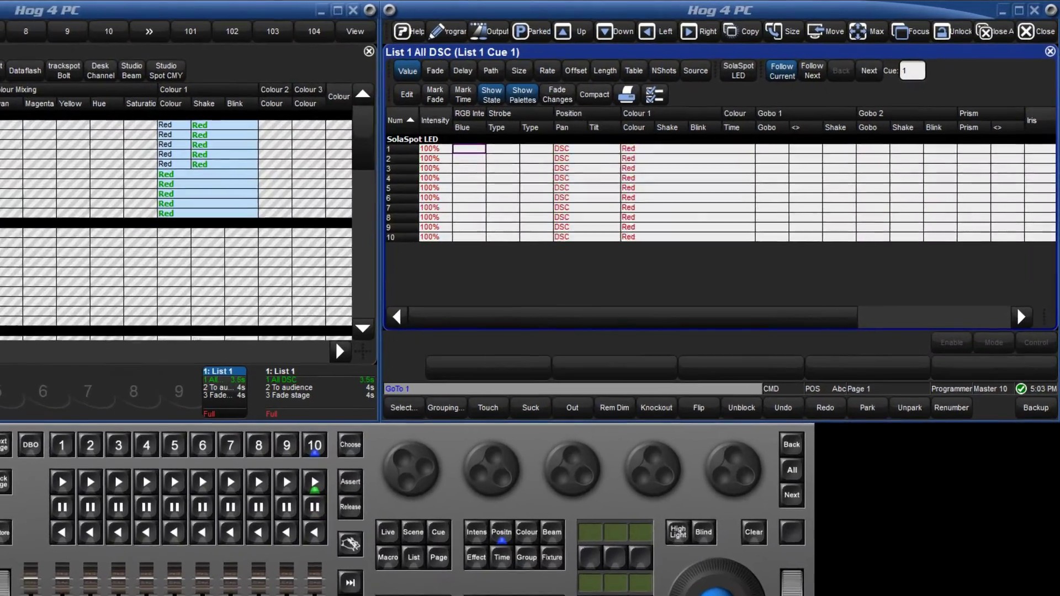
Set SolaSpot LED 6 to 70% intensity and update cue 1, All DSC, with forward tracking left on
{"action": "type", "text": "6 "}
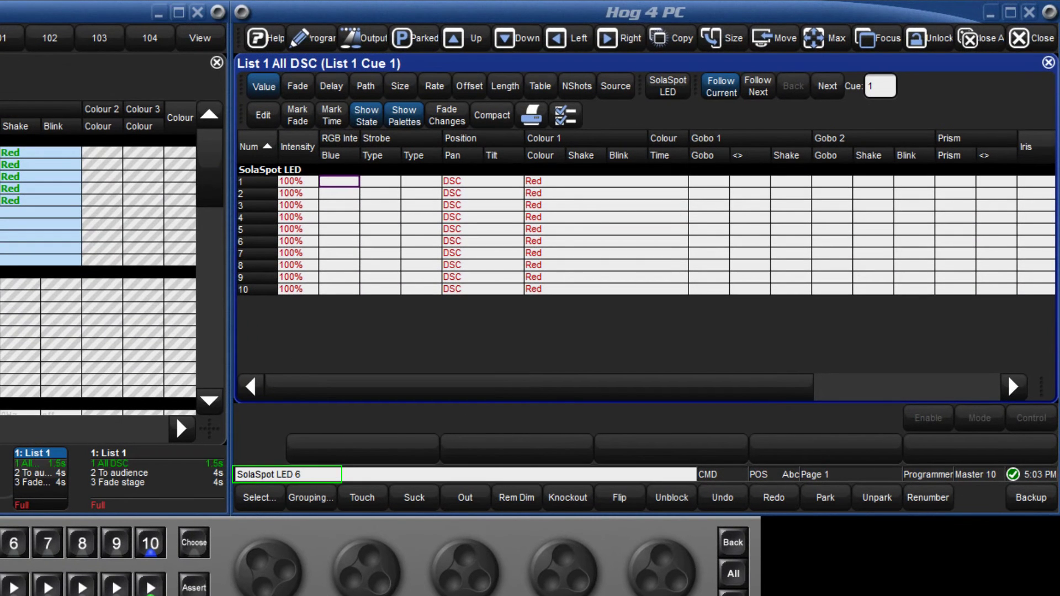
{"action": "type", "text": "@ 70"}
{"action": "key", "text": "Return"}
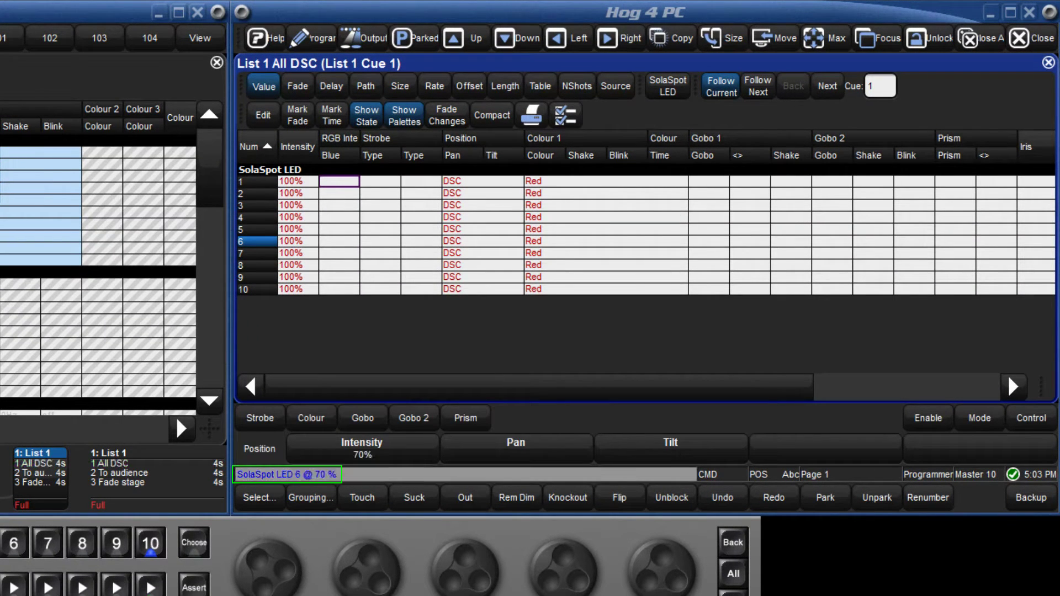
{"action": "key", "text": "ctrl+u"}
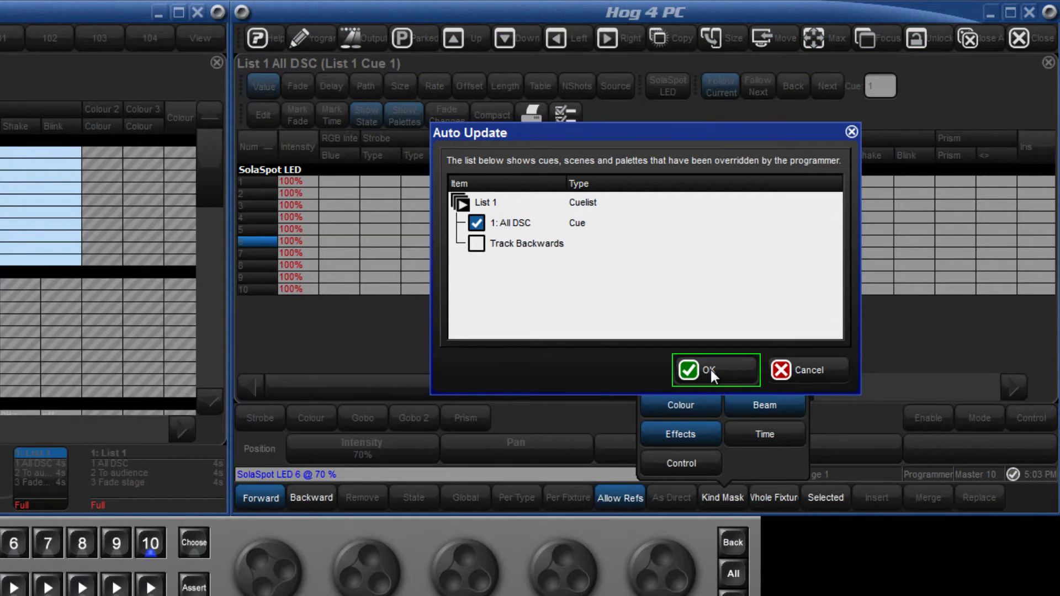
{"action": "left_click", "coordinate": [710, 369]}
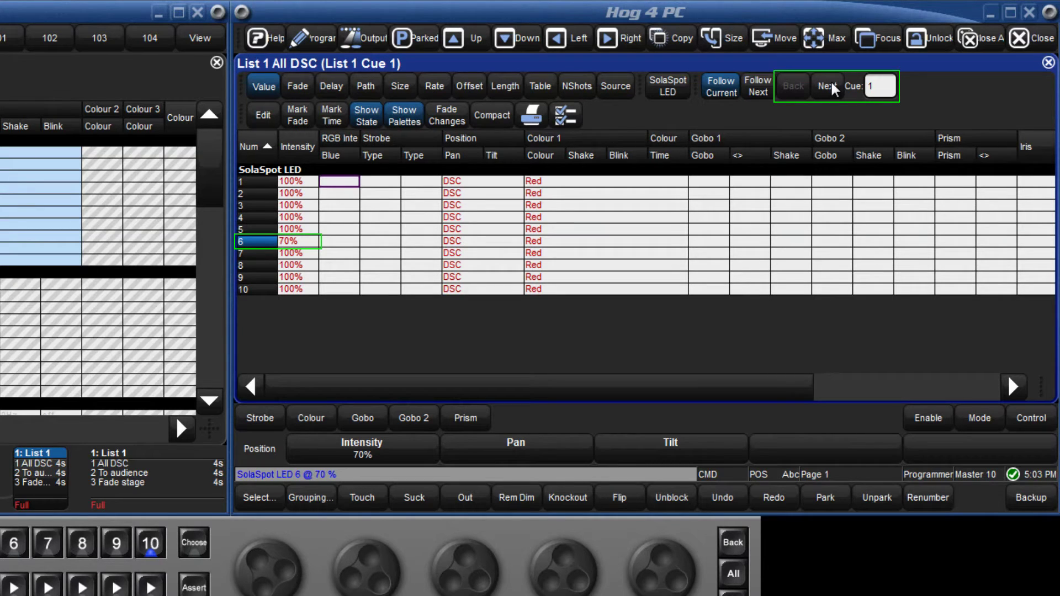
Examine fixture 6's intensity in cues 2 and 3, and return the view to cue 1
{"action": "left_click", "coordinate": [830, 86]}
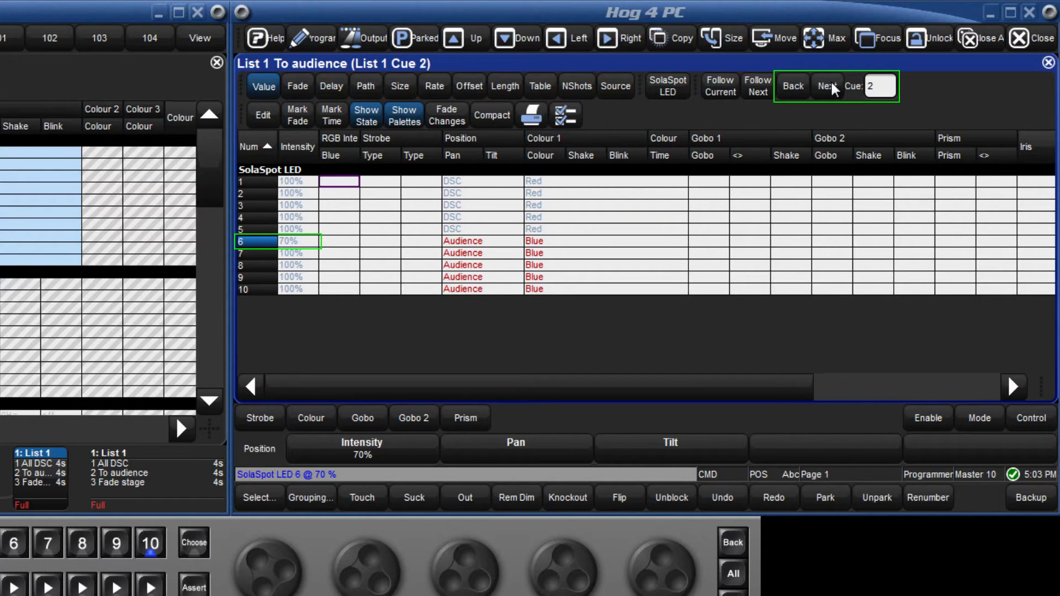
{"action": "left_click", "coordinate": [830, 86]}
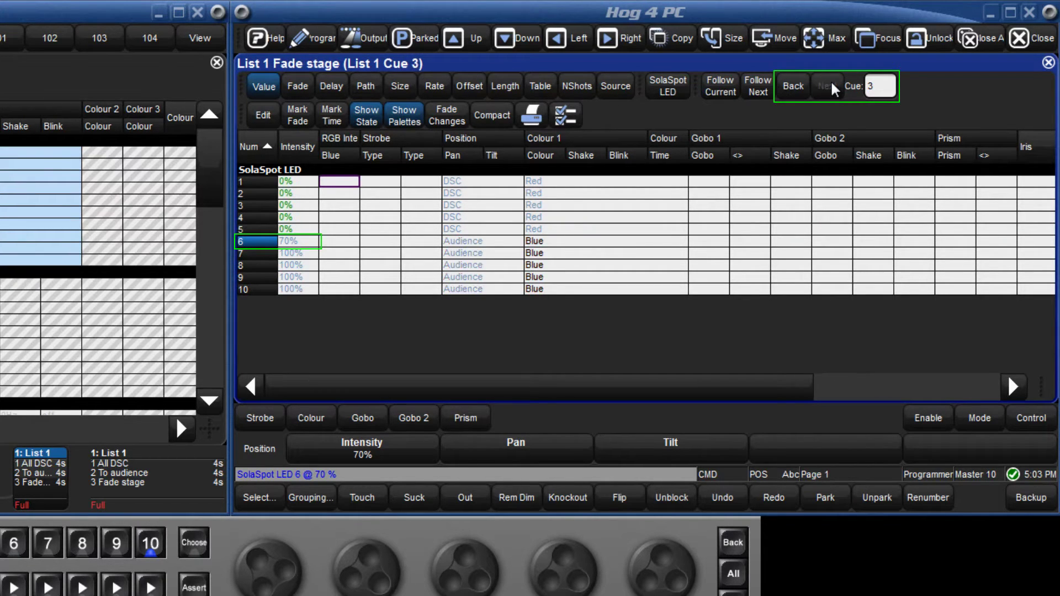
{"action": "left_click", "coordinate": [795, 86]}
{"action": "left_click", "coordinate": [793, 88]}
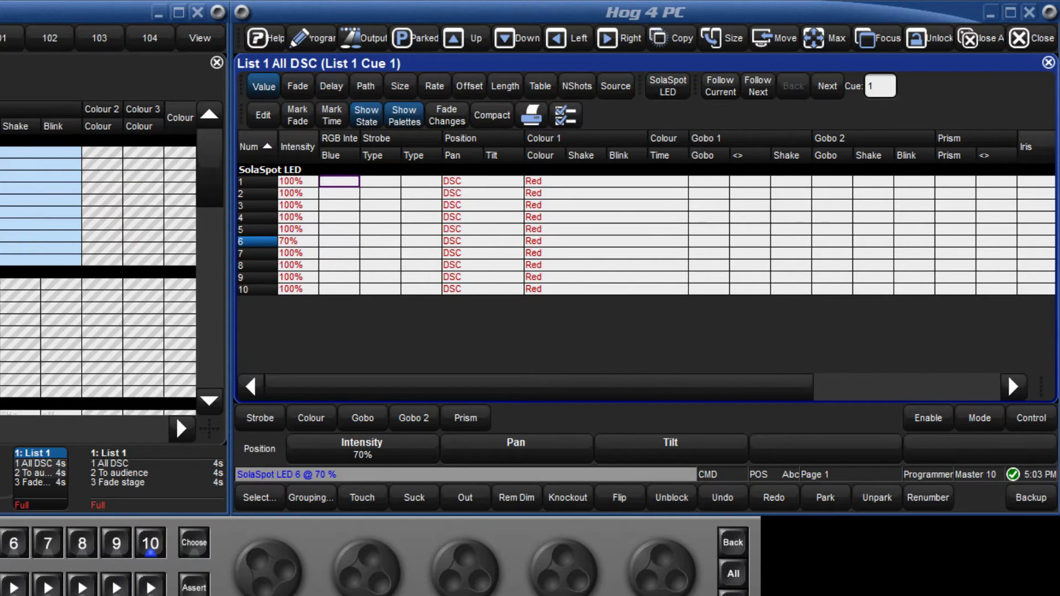
Set SolaSpot LED 7 to 70% intensity and update cue 1, All DSC, with forward tracking turned off
{"action": "key", "text": "Right"}
{"action": "type", "text": "7"}
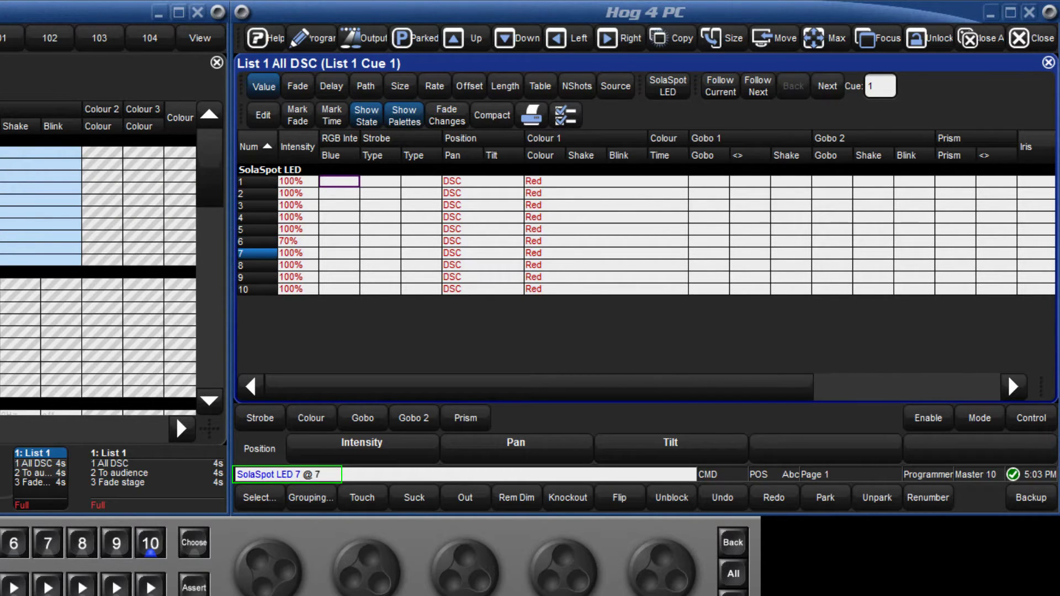
{"action": "type", "text": "0"}
{"action": "key", "text": "Return"}
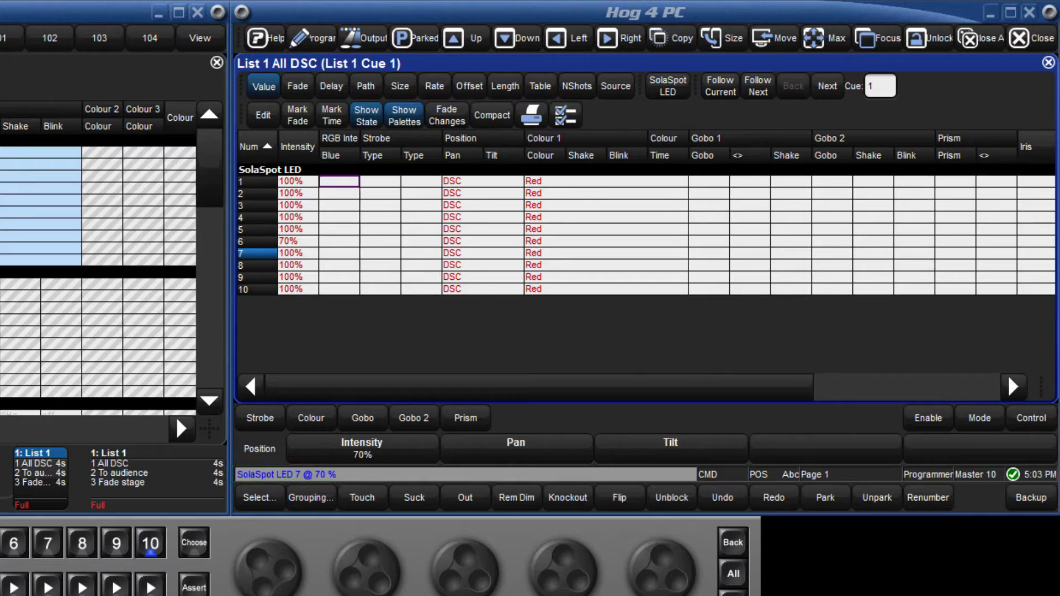
{"action": "key", "text": "ctrl+r"}
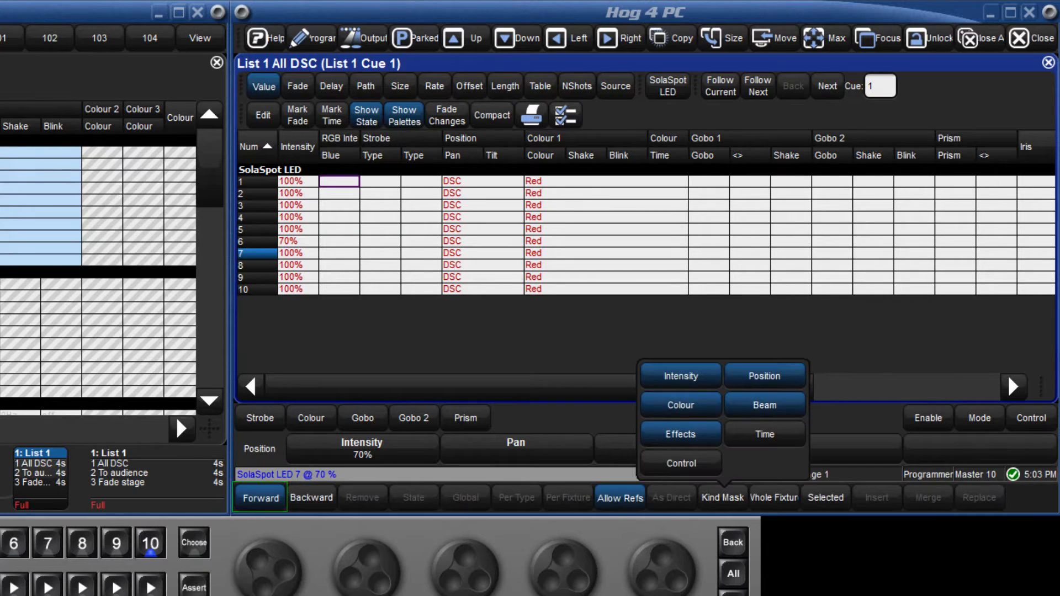
{"action": "left_click", "coordinate": [258, 494]}
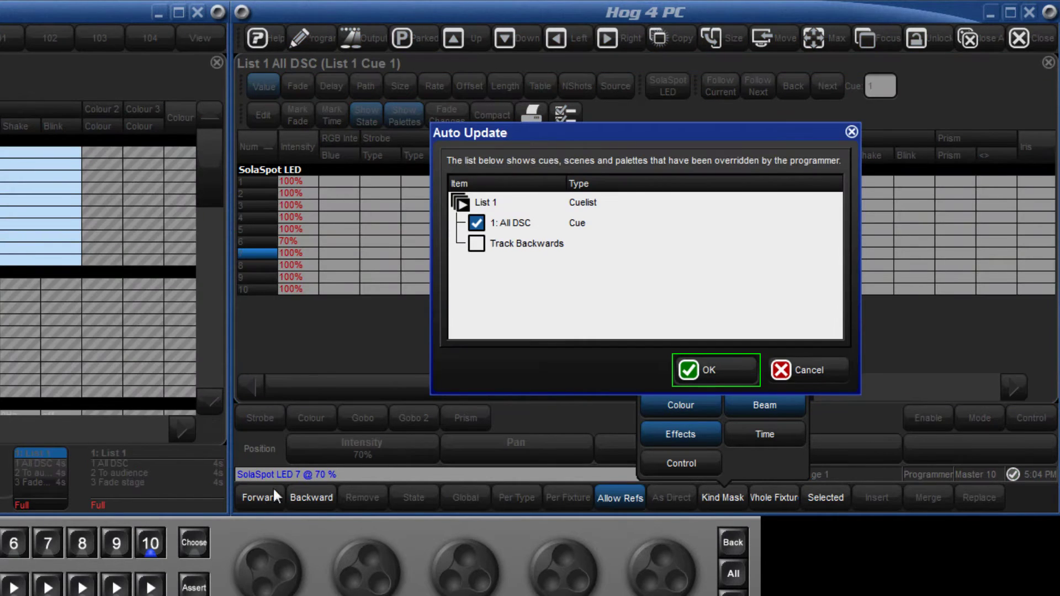
{"action": "left_click", "coordinate": [702, 370]}
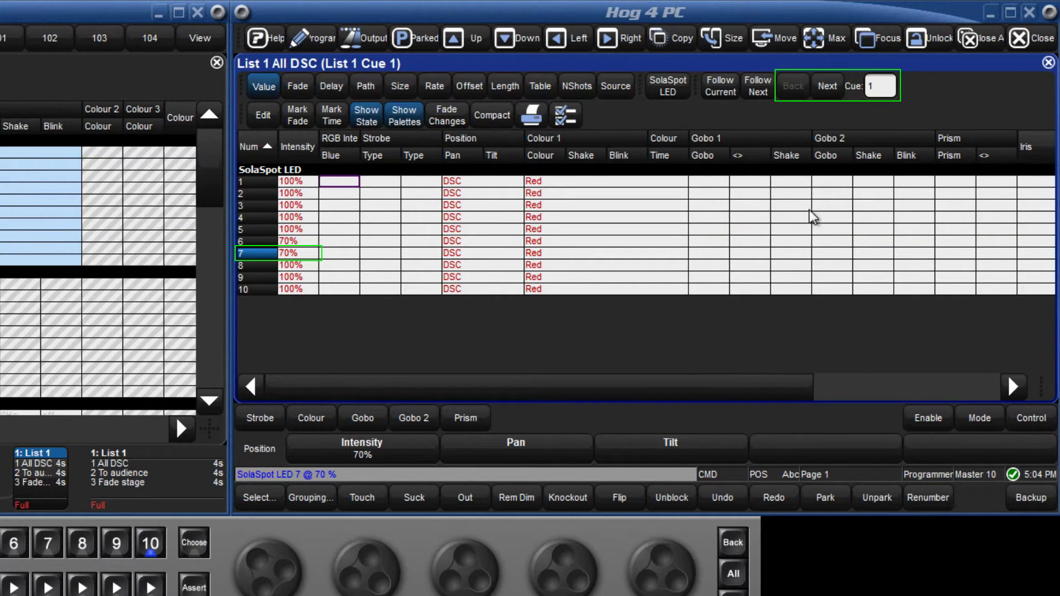
Examine fixture 7's intensity in cue 2, and set the view to follow the current cue again
{"action": "left_click", "coordinate": [827, 86]}
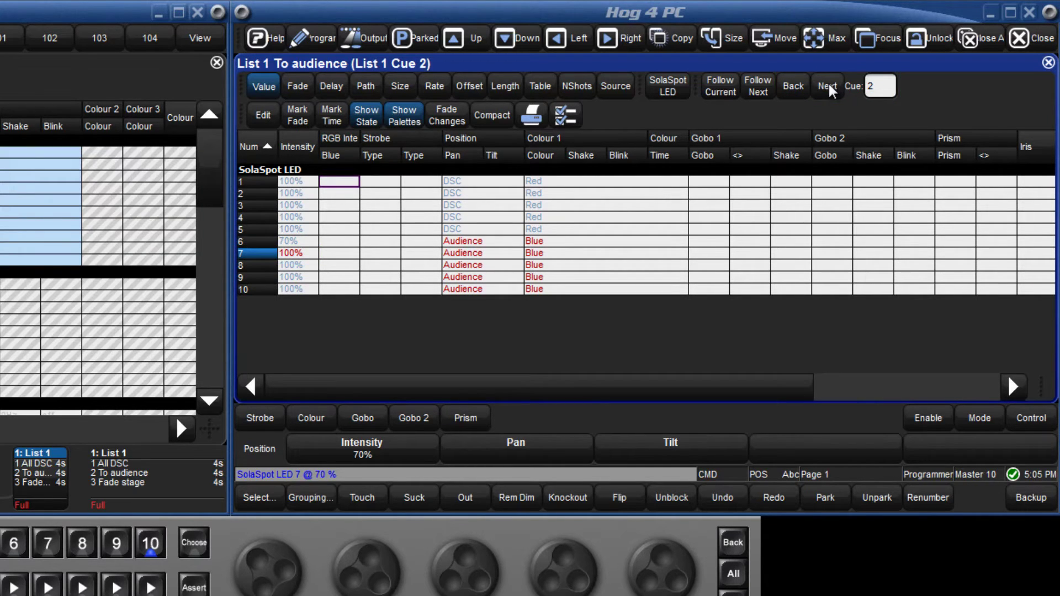
{"action": "left_click", "coordinate": [723, 86]}
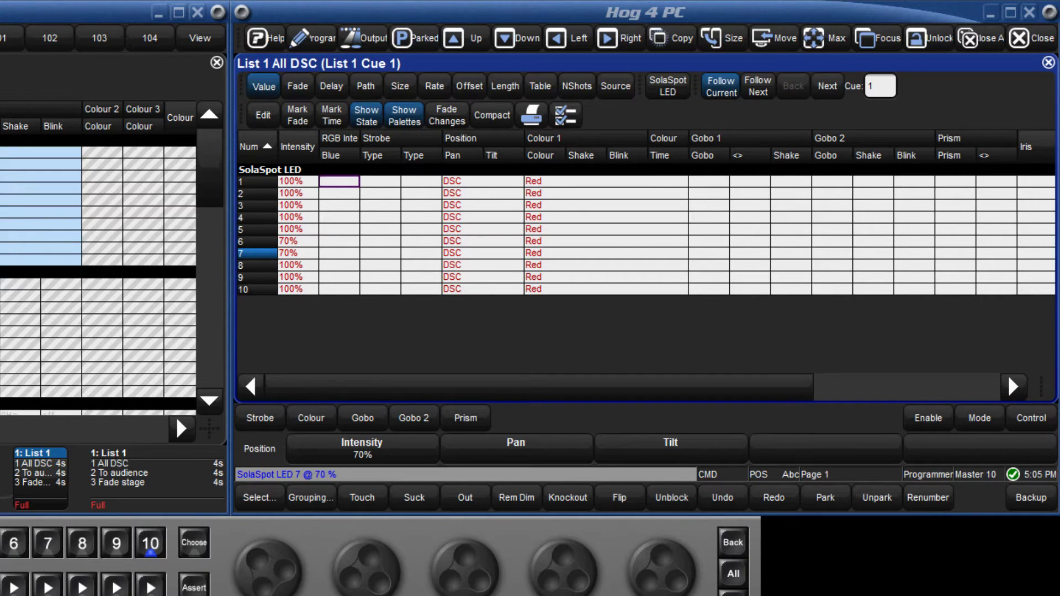
Send List 1 to cue 3, Fade stage
{"action": "key", "text": "ctrl+g"}
{"action": "type", "text": "3"}
{"action": "key", "text": "Return"}
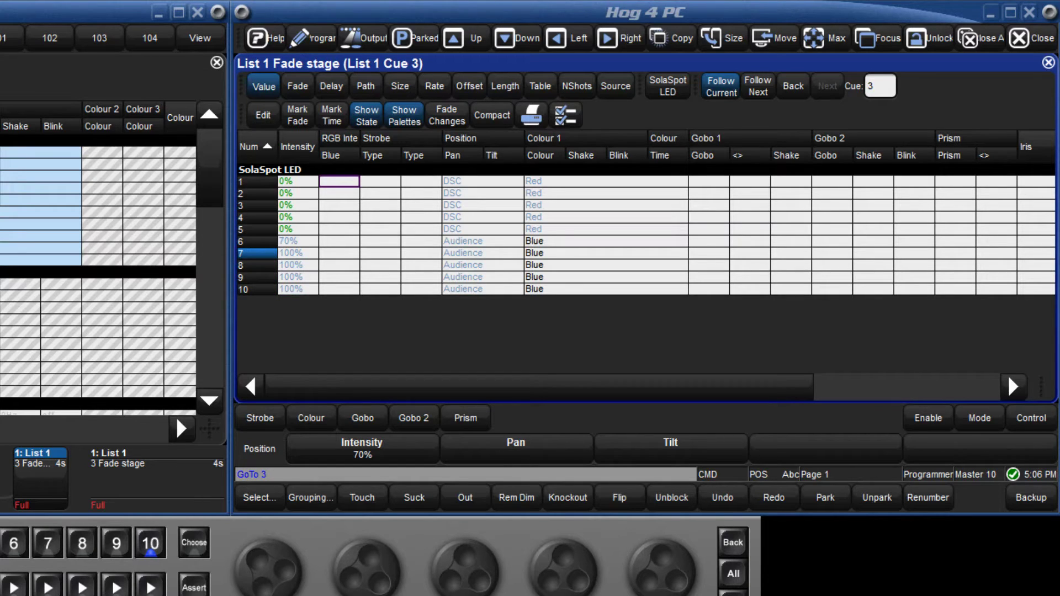
Set SolaSpot LED 9 to 40% intensity and update cue 3, Fade stage, without tracking backwards
{"action": "left_click", "coordinate": [257, 278]}
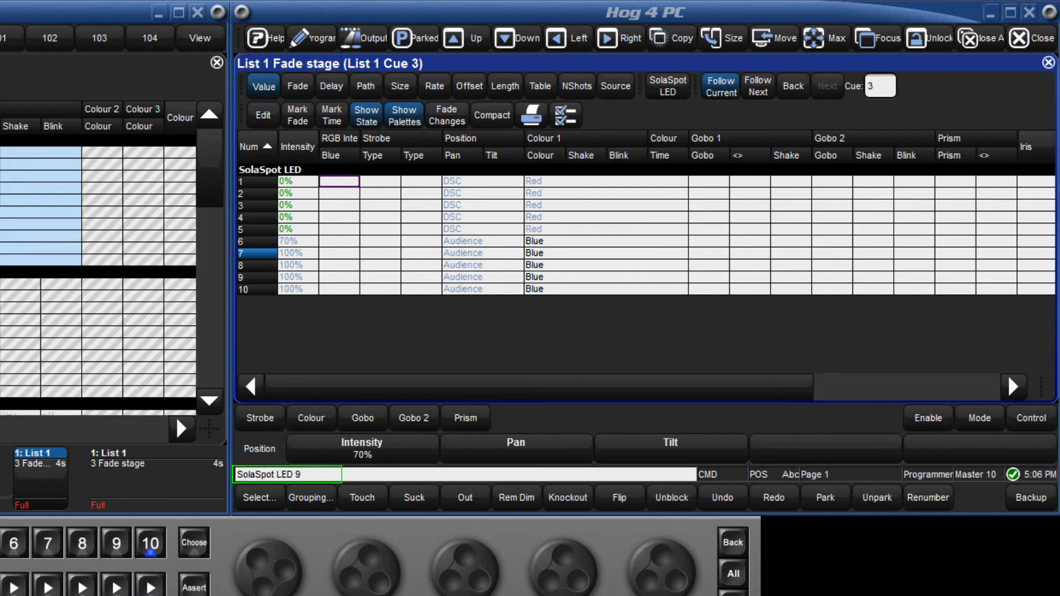
{"action": "type", "text": "40"}
{"action": "key", "text": "Return"}
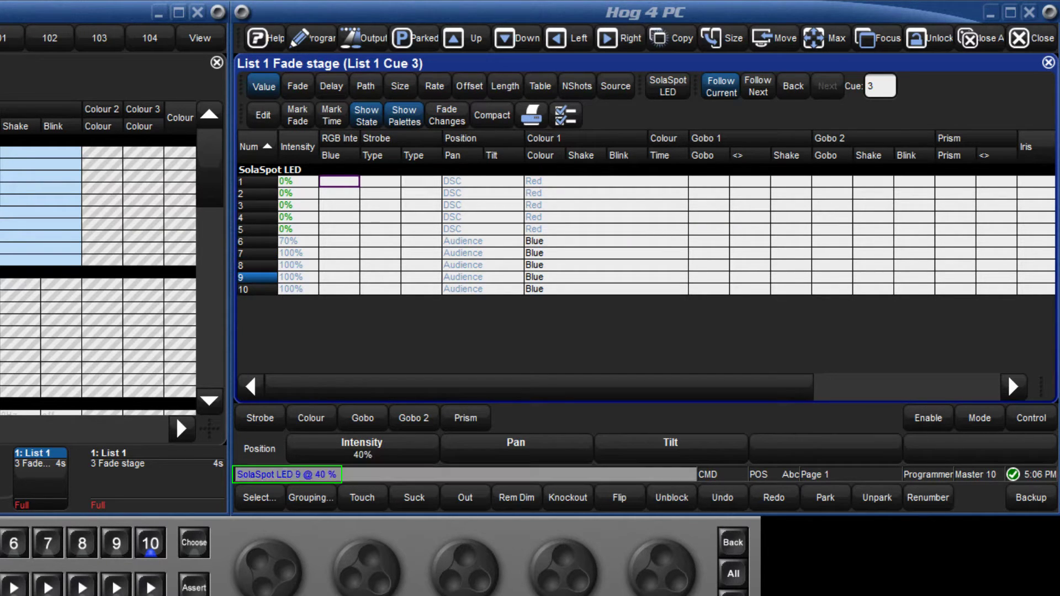
{"action": "key", "text": "ctrl+u"}
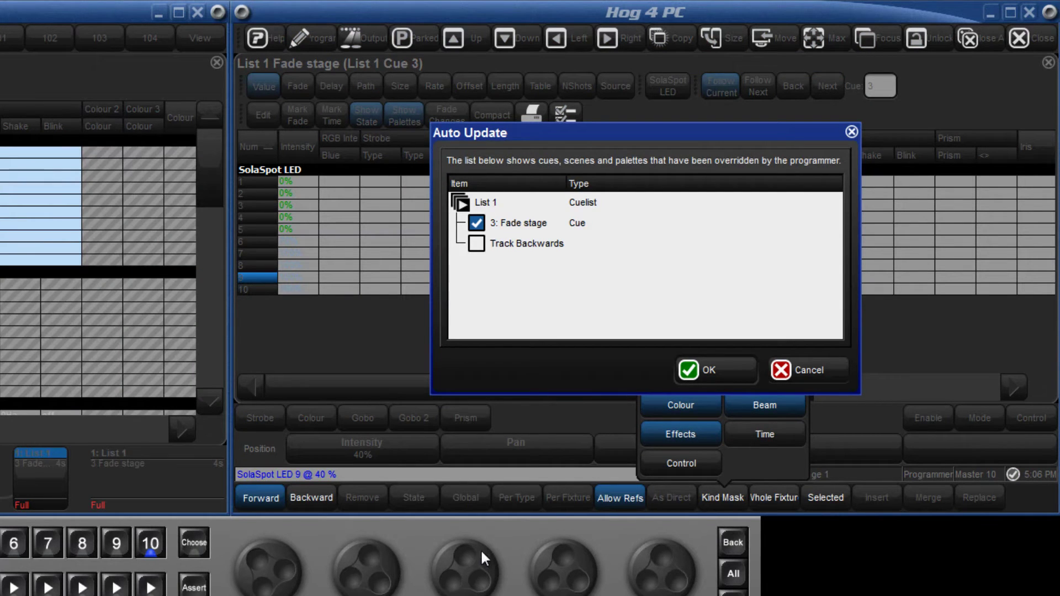
{"action": "left_click", "coordinate": [715, 366]}
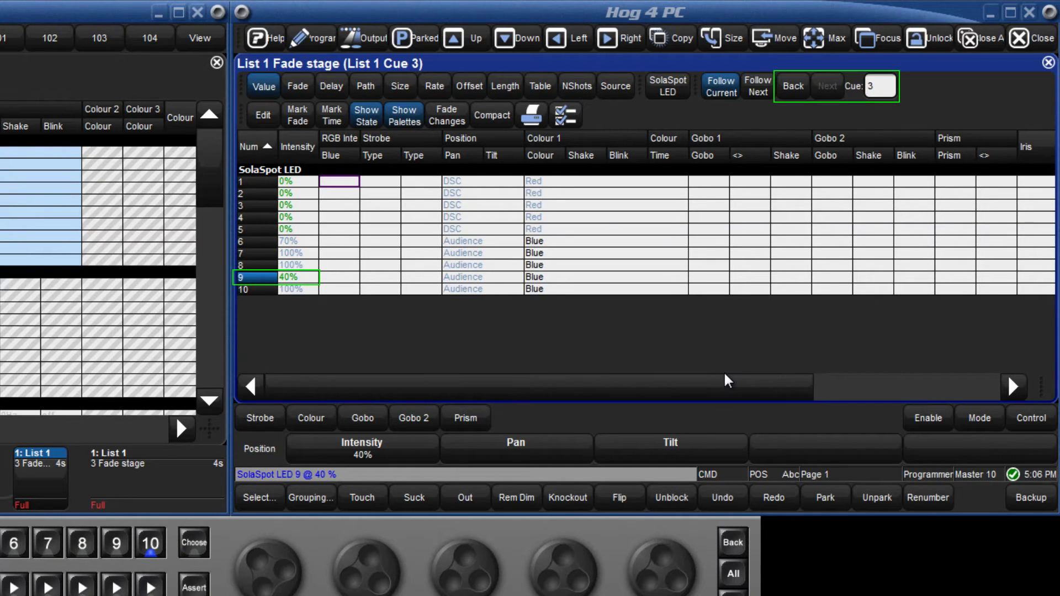
Compare fixture 9's intensity in cues 2 and 1, and return the view to cue 3
{"action": "left_click", "coordinate": [794, 85]}
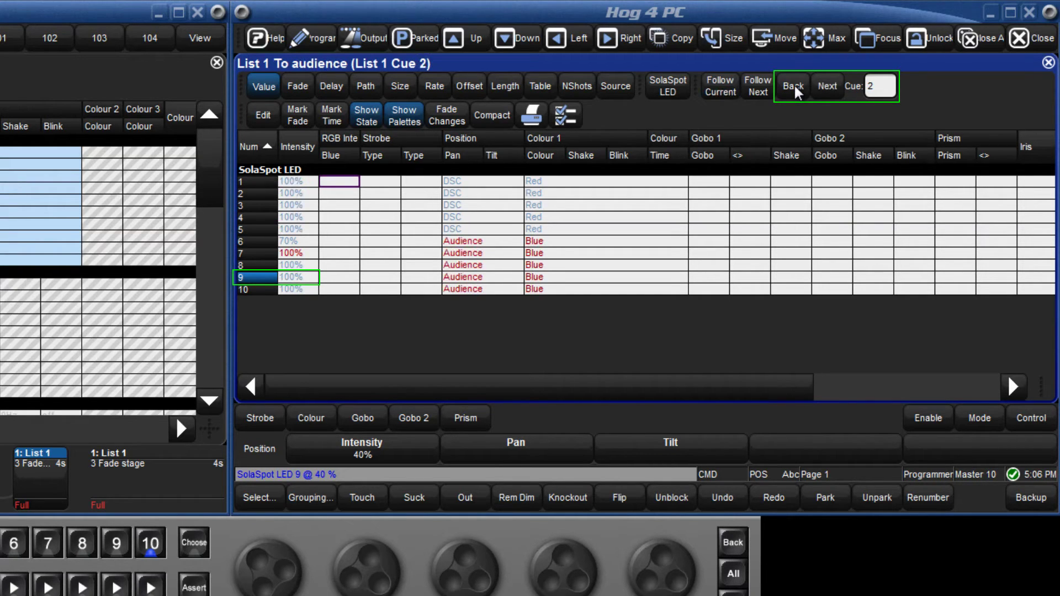
{"action": "left_click", "coordinate": [794, 85]}
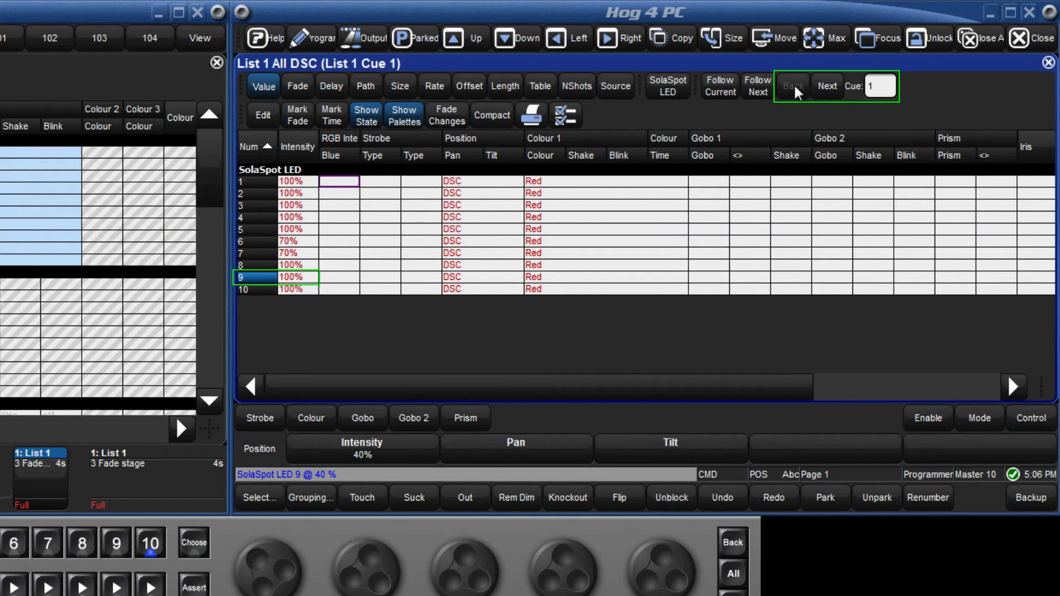
{"action": "left_click", "coordinate": [827, 85]}
{"action": "left_click", "coordinate": [827, 83]}
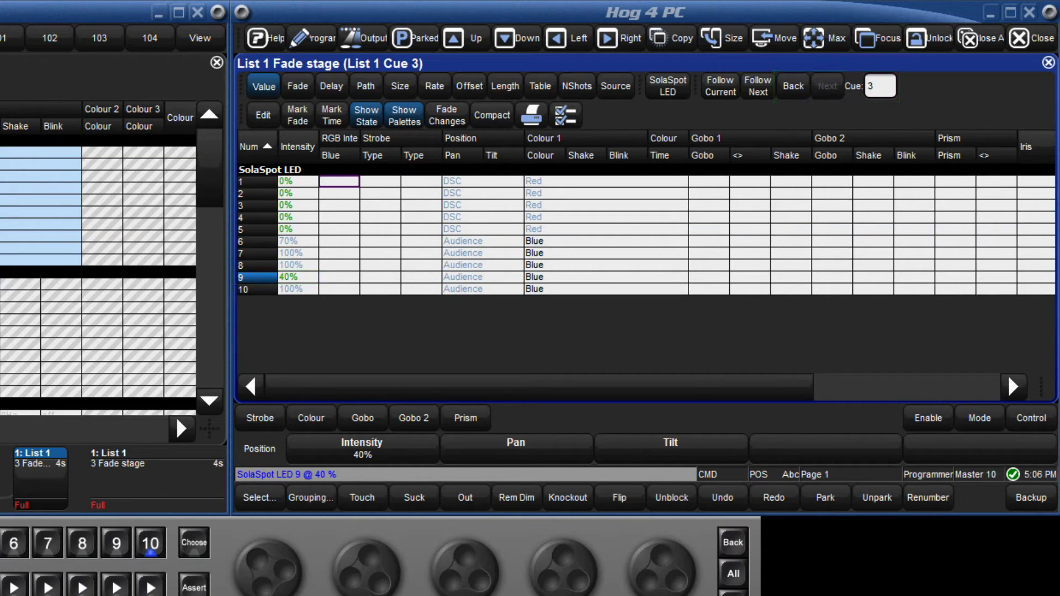
Set SolaSpot LED 10 to 40% intensity and update List 1 using Track Backwards instead of cue 3
{"action": "type", "text": "10"}
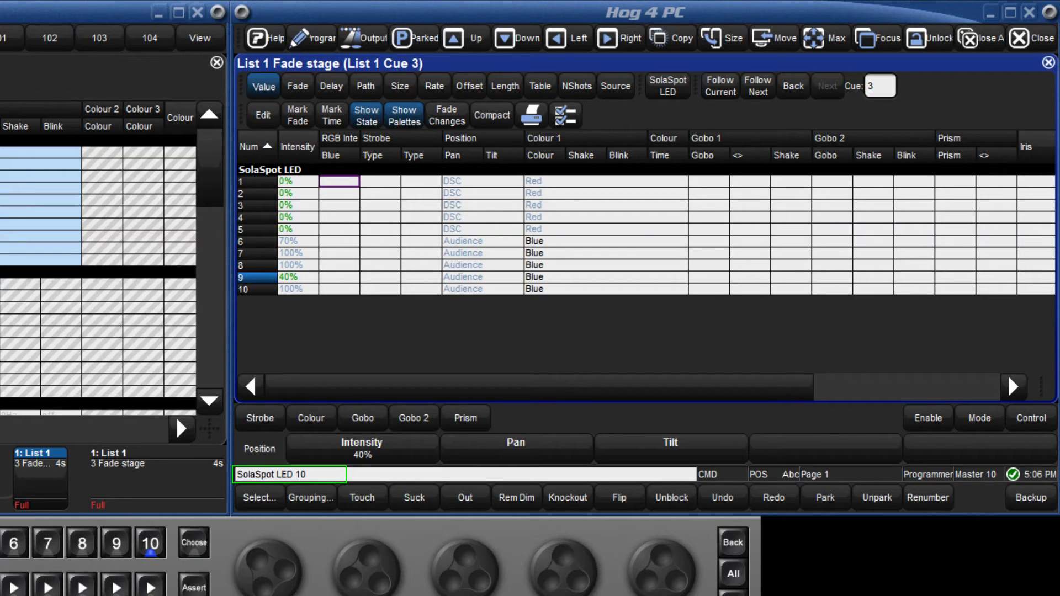
{"action": "type", "text": " @ 40"}
{"action": "key", "text": "Return"}
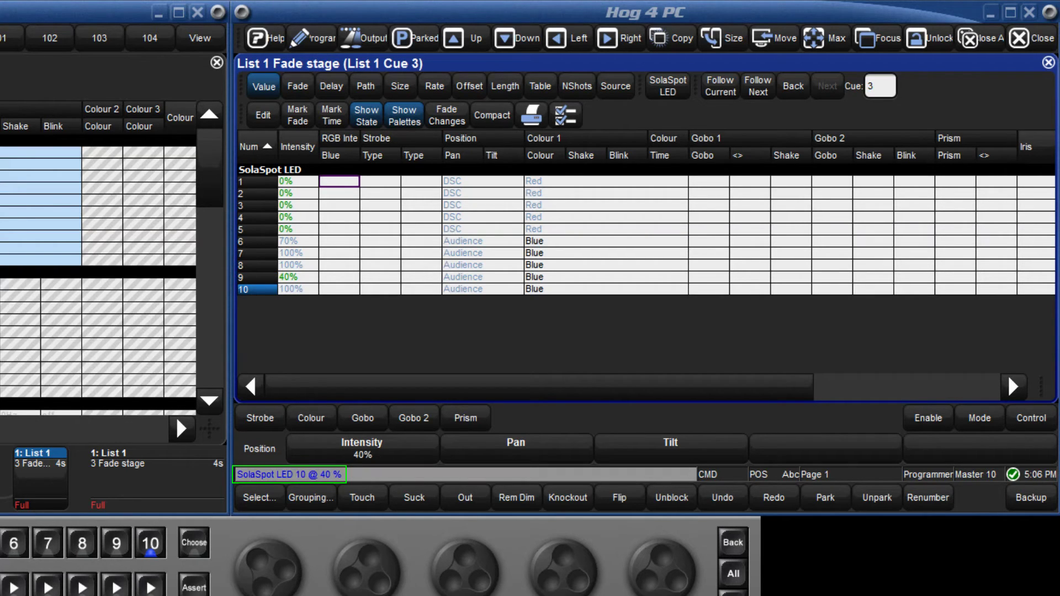
{"action": "key", "text": "ctrl+u"}
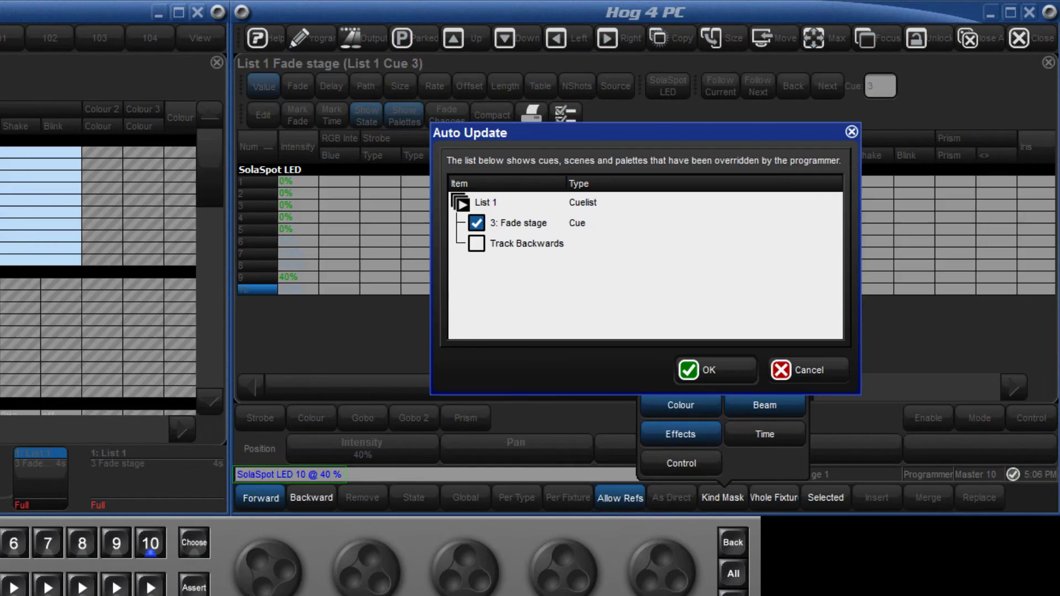
{"action": "left_click", "coordinate": [494, 245]}
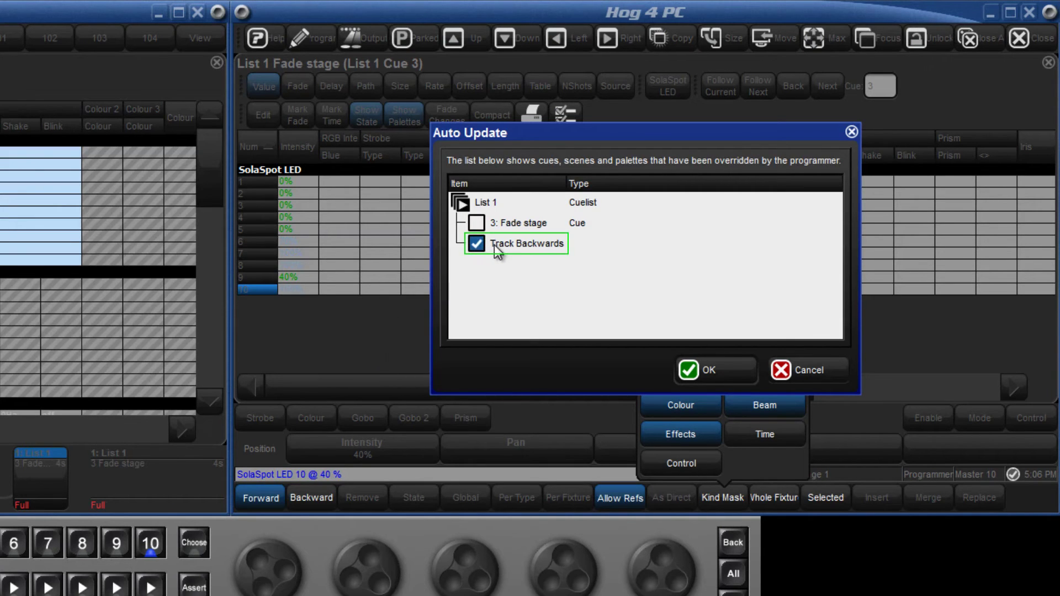
{"action": "left_click", "coordinate": [711, 363]}
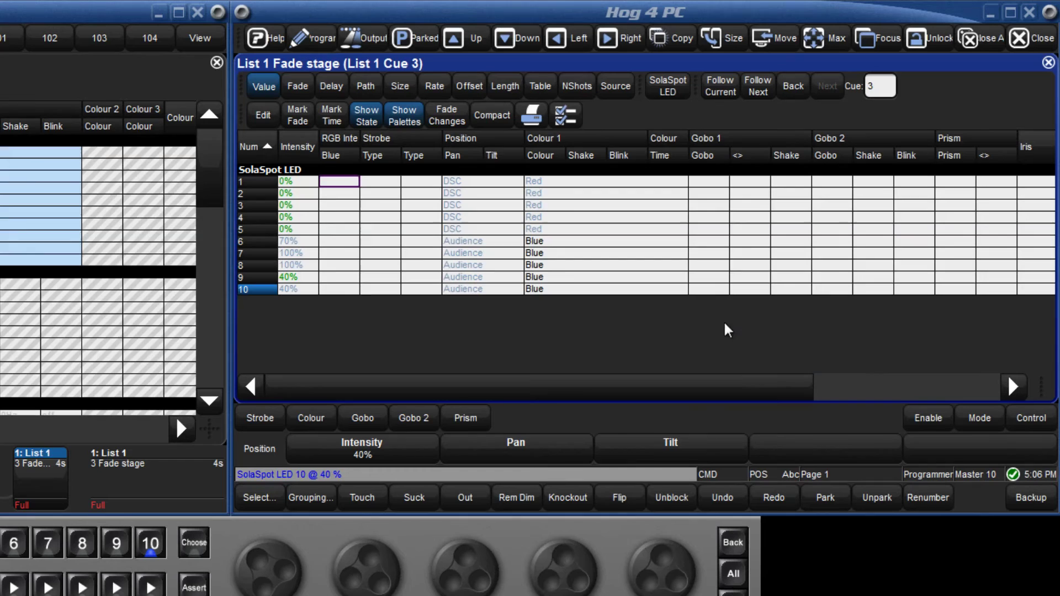
Examine fixture 10's intensity in cues 2 and 1, and step the view forward to cue 3
{"action": "left_click", "coordinate": [793, 89]}
{"action": "left_click", "coordinate": [793, 88]}
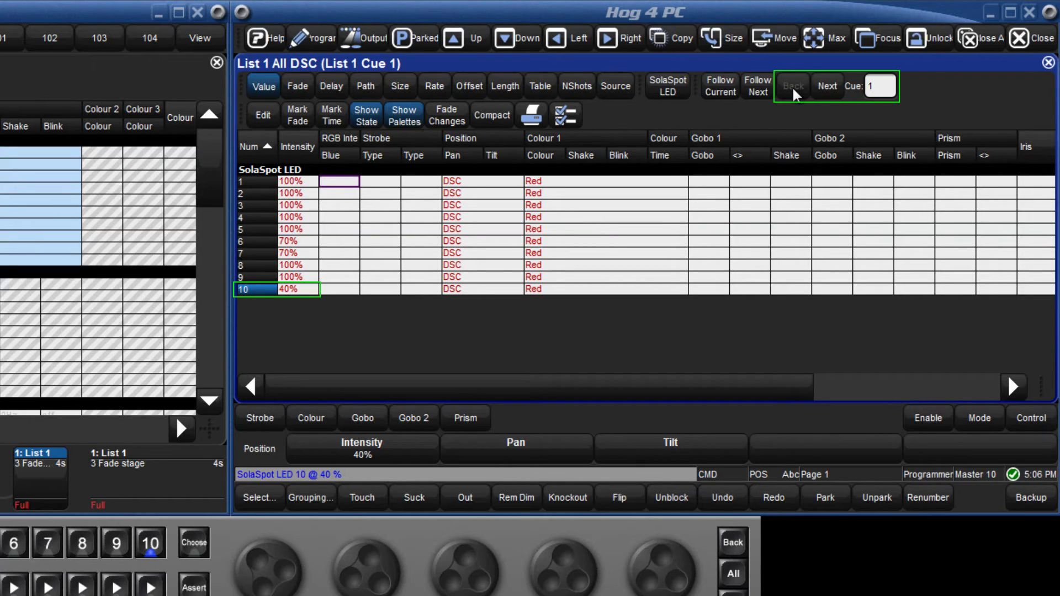
{"action": "left_click", "coordinate": [828, 87]}
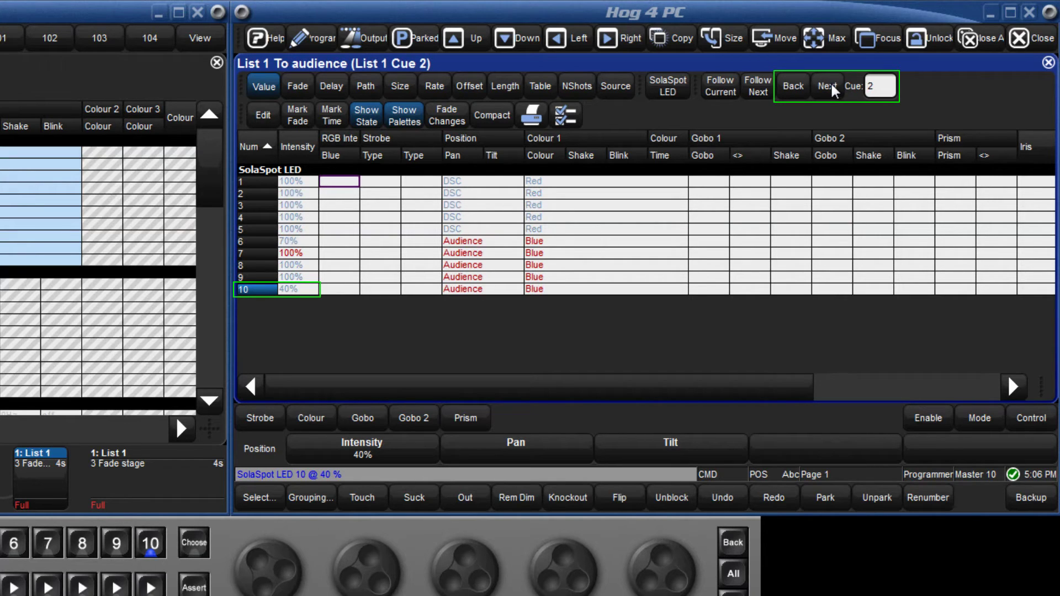
{"action": "left_click", "coordinate": [828, 87]}
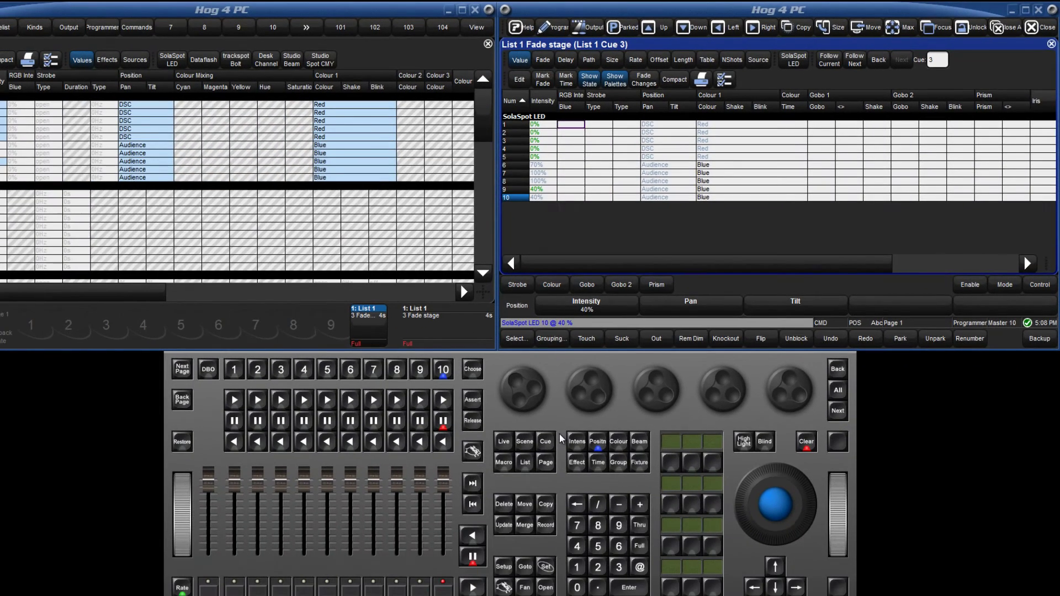
Copy cue 3 onto itself with the State option, replacing the existing Fade stage cue
{"action": "left_click", "coordinate": [549, 442]}
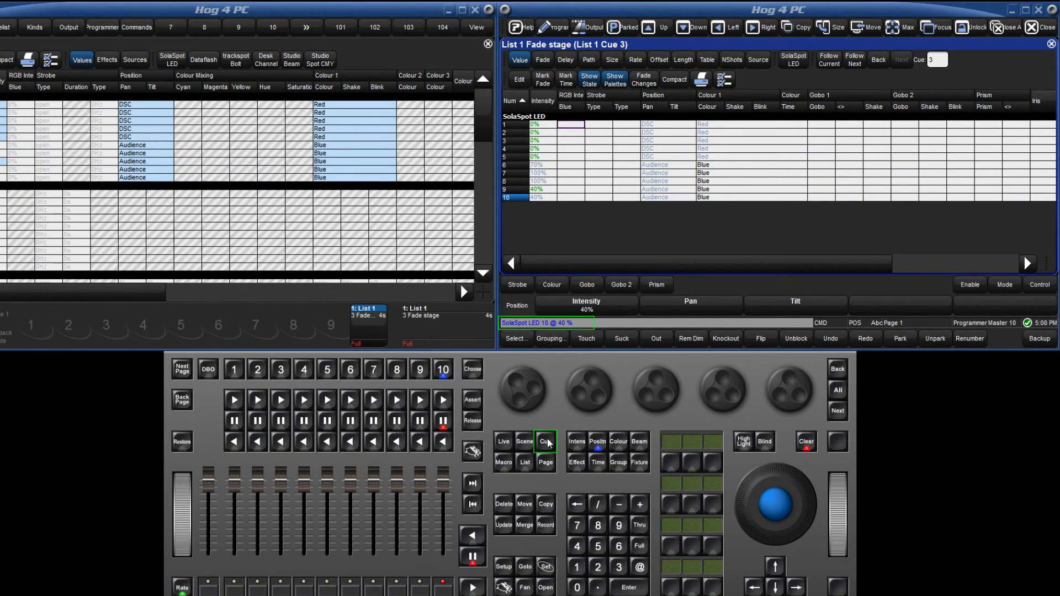
{"action": "left_click", "coordinate": [619, 567]}
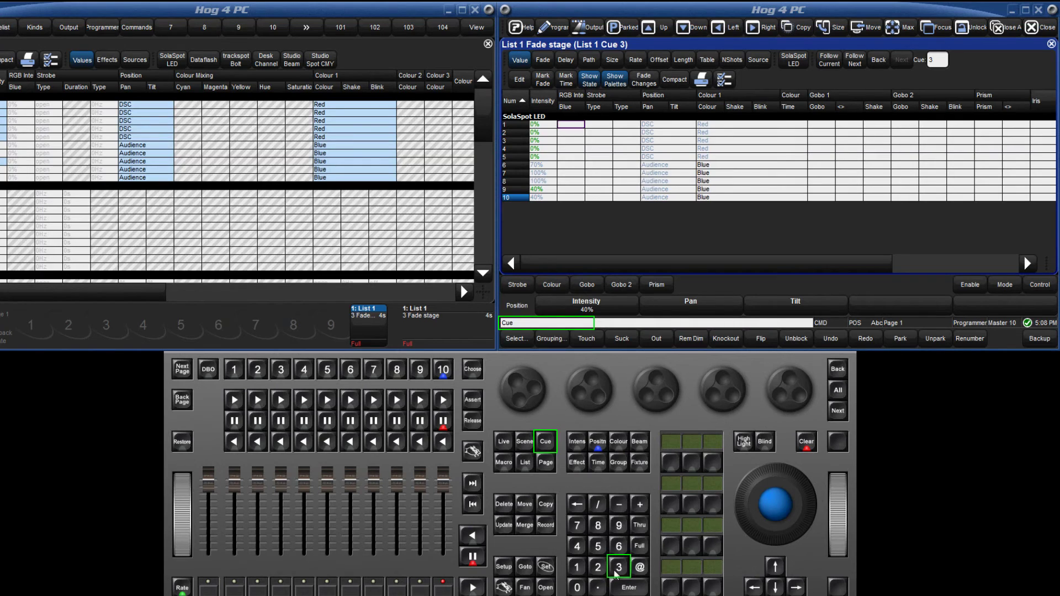
{"action": "left_click", "coordinate": [547, 507]}
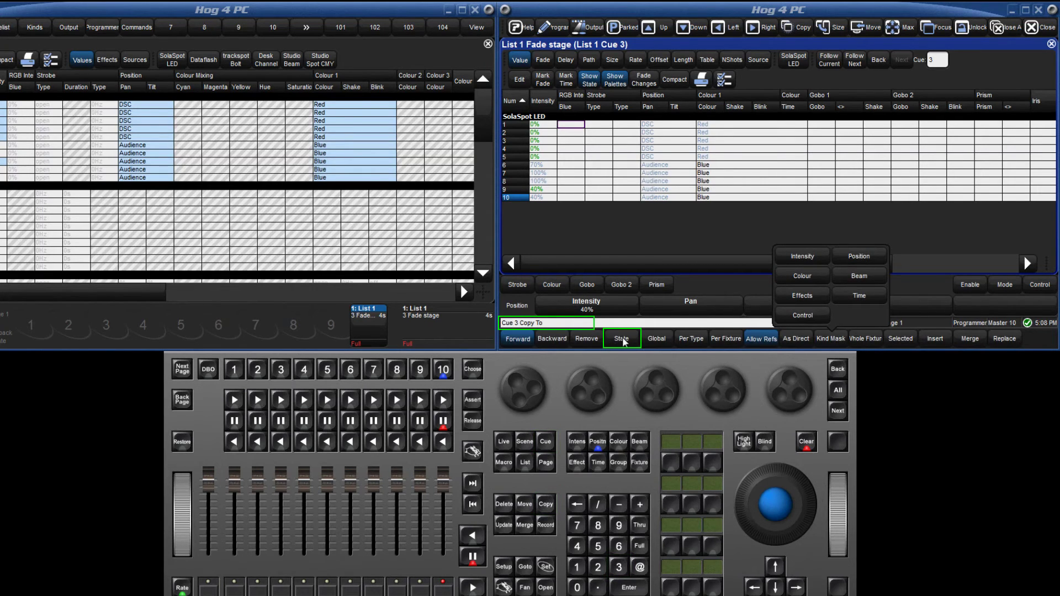
{"action": "left_click", "coordinate": [624, 340]}
{"action": "left_click", "coordinate": [619, 567]}
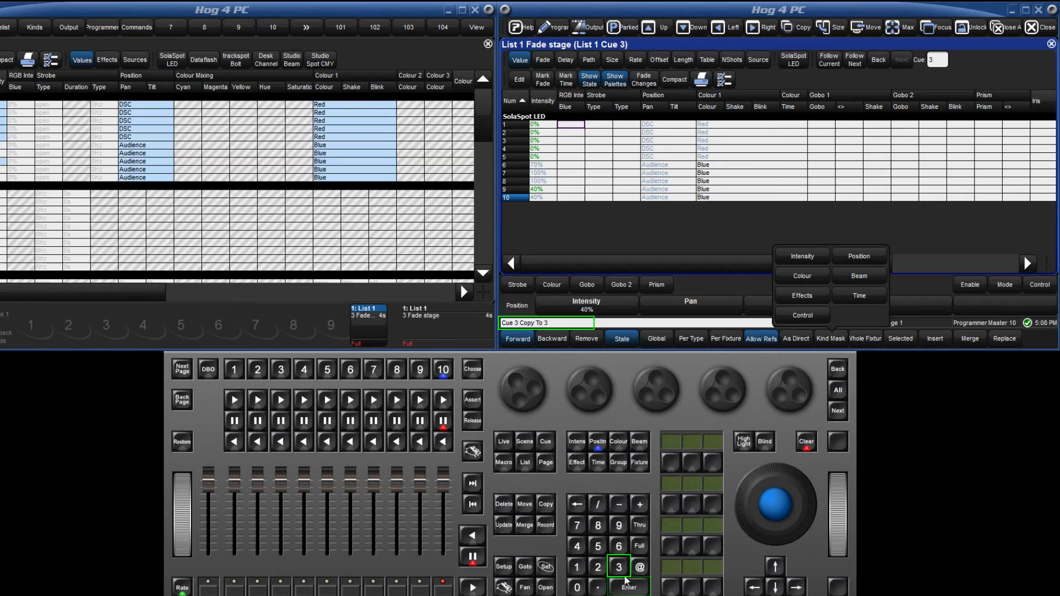
{"action": "left_click", "coordinate": [627, 581]}
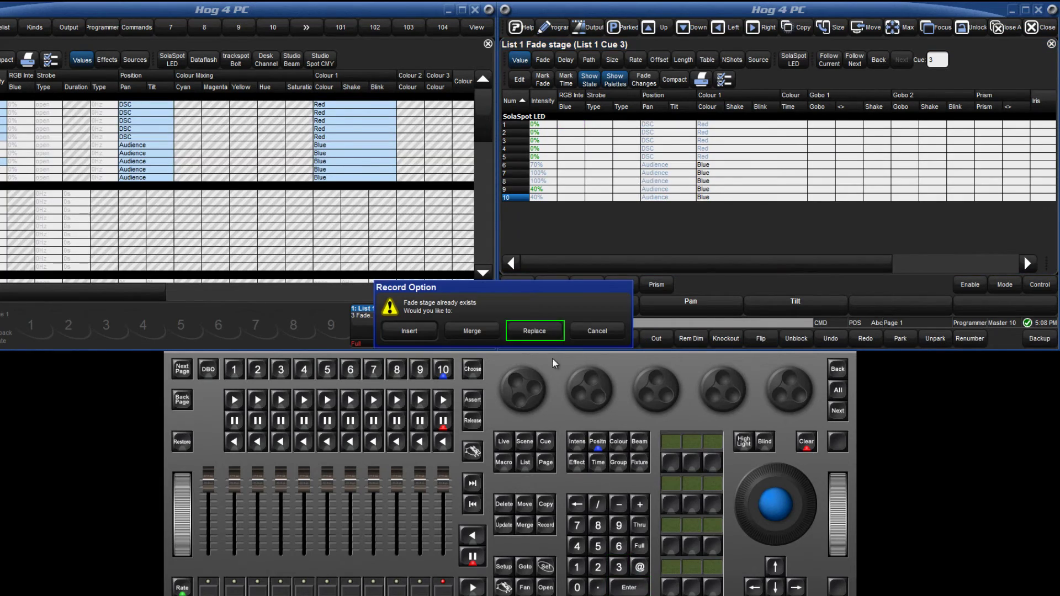
{"action": "left_click", "coordinate": [535, 331]}
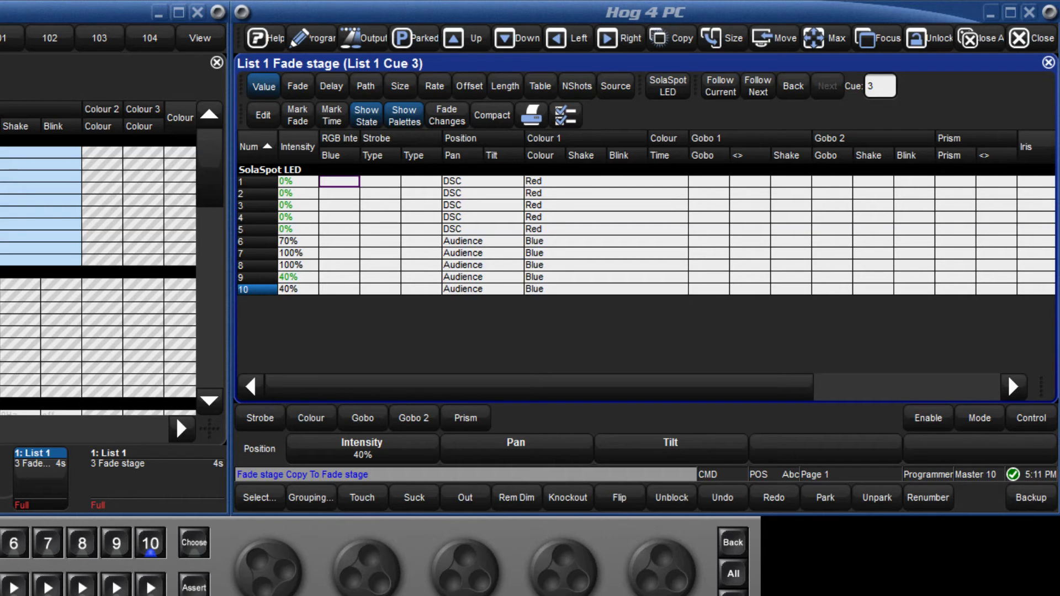
Go to cue 2 of List 1, with the cue view set to follow the current cue
{"action": "key", "text": "Return"}
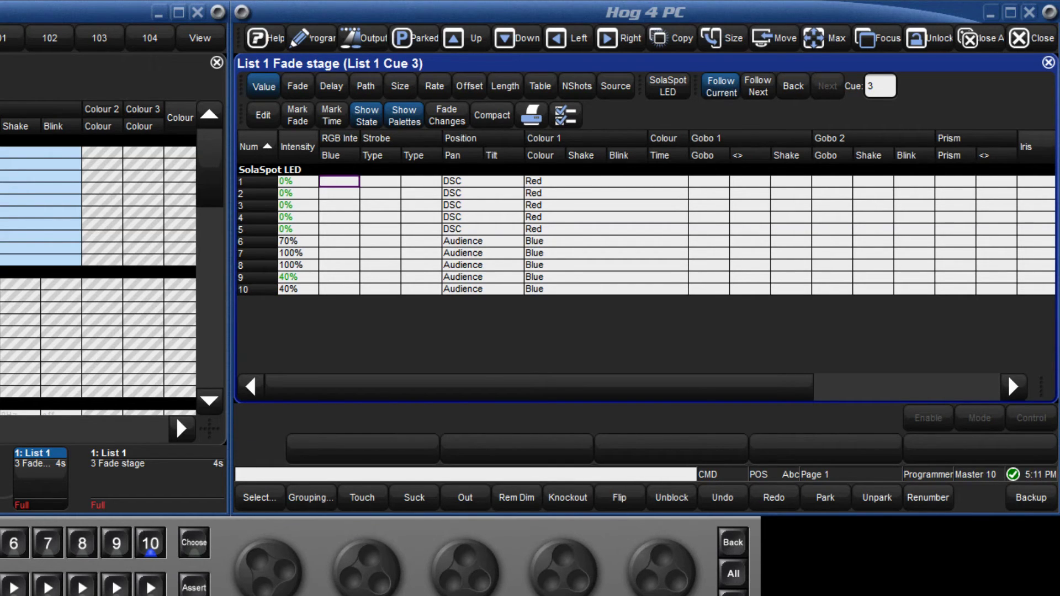
{"action": "key", "text": "ctrl+g"}
{"action": "type", "text": "2"}
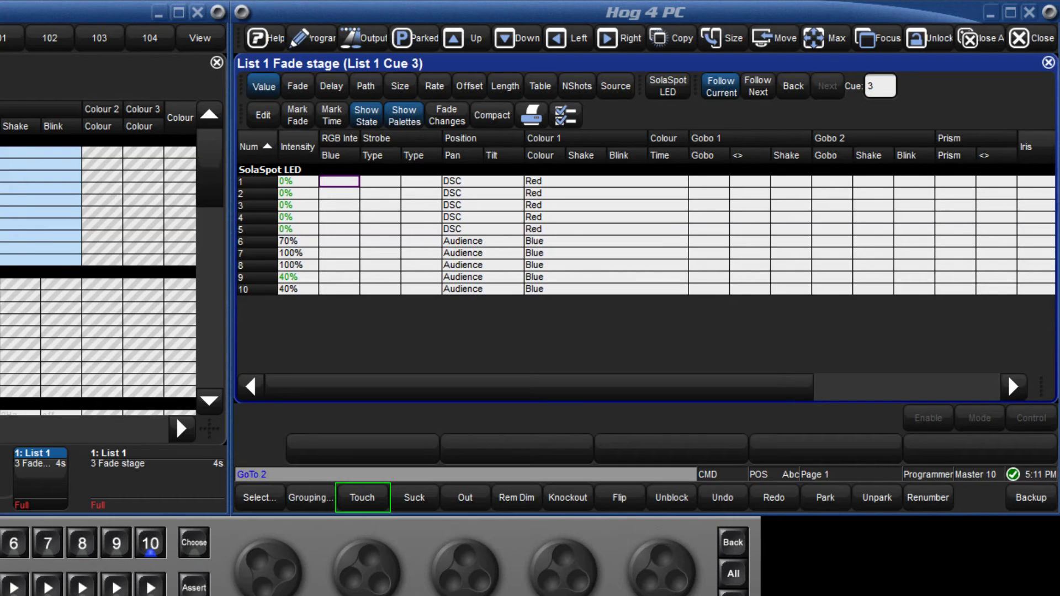
{"action": "key", "text": "Return"}
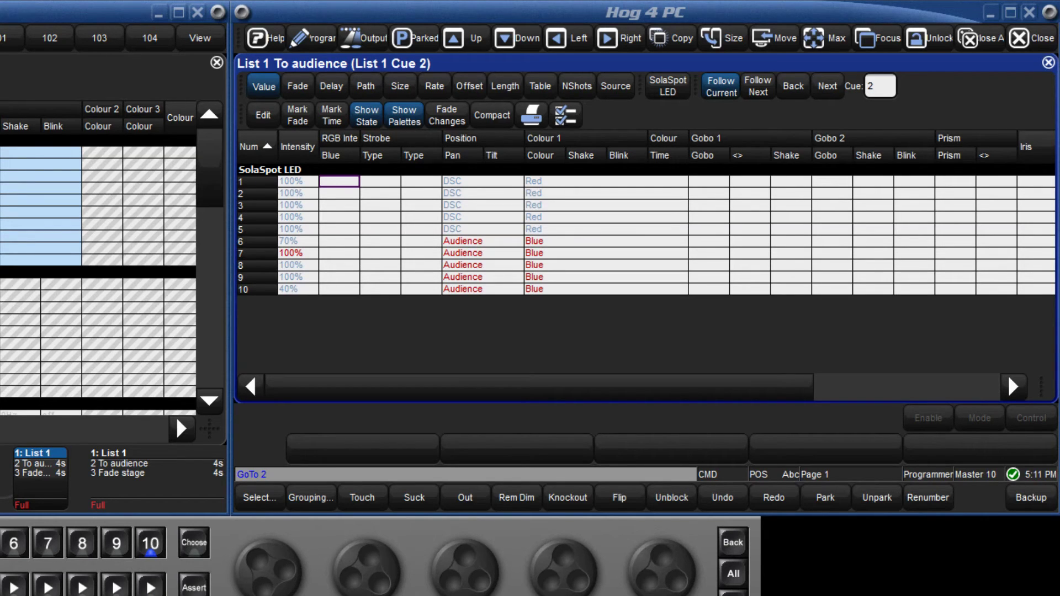
Edit cue 2, To audience, and touch the position of SolaSpot LED 1 through 5 to store it as hard values
{"action": "left_click", "coordinate": [263, 114]}
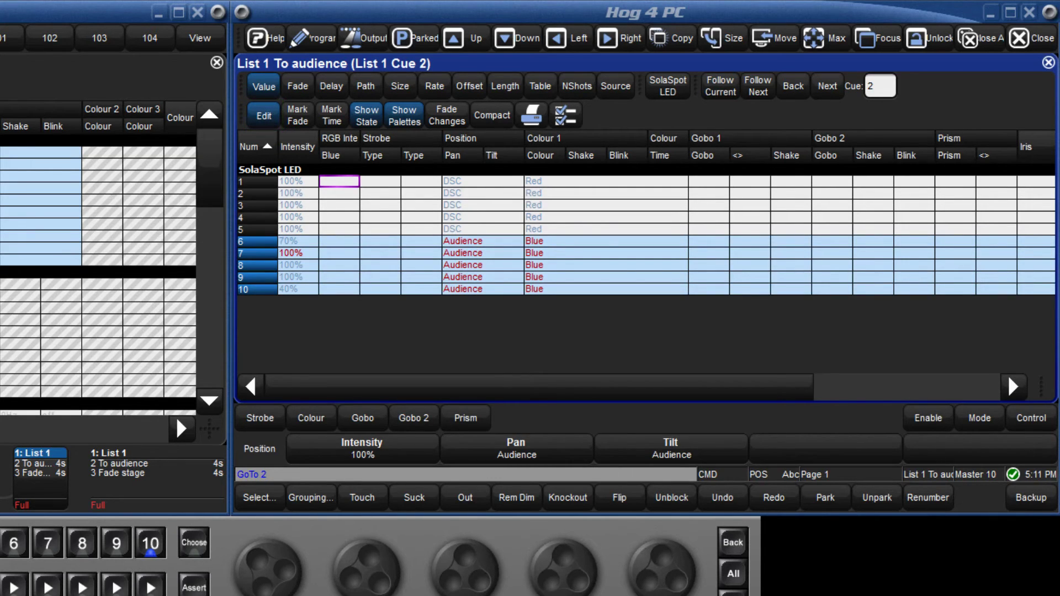
{"action": "key", "text": "1"}
{"action": "key", "text": "greater"}
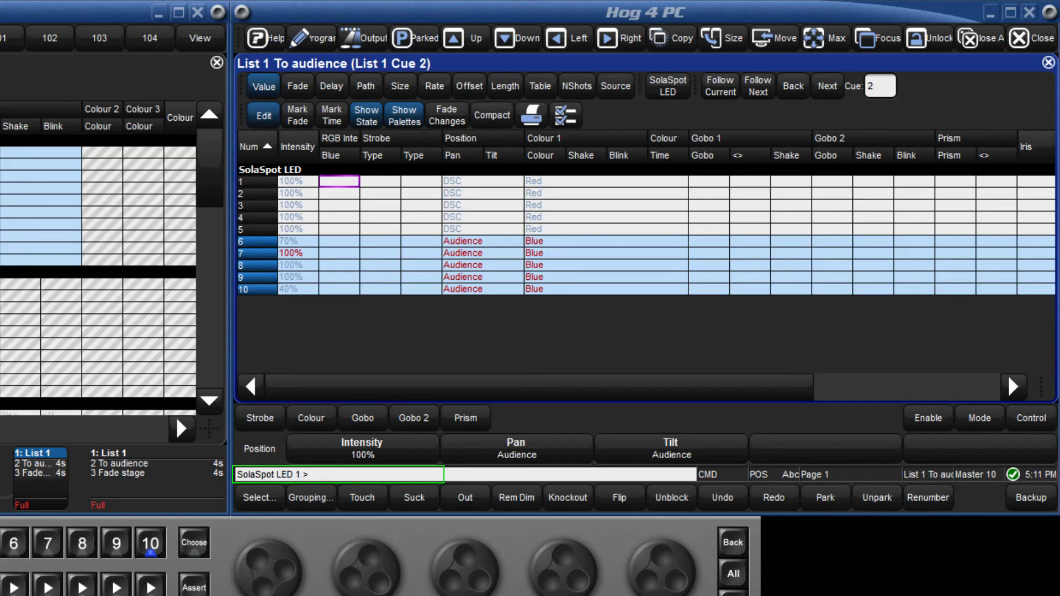
{"action": "key", "text": "5"}
{"action": "left_click", "coordinate": [362, 498]}
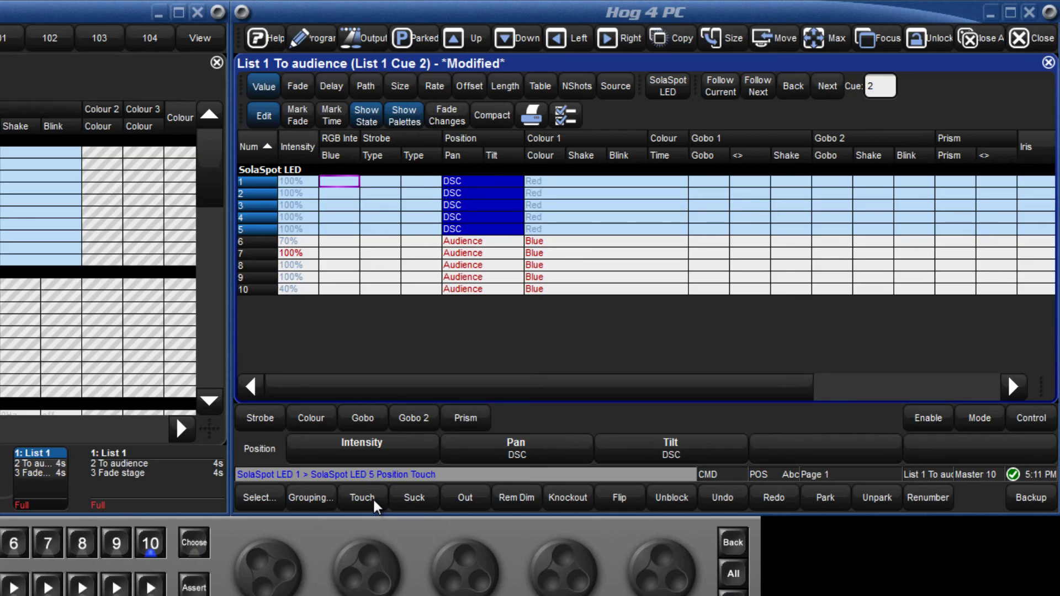
{"action": "left_click", "coordinate": [260, 117]}
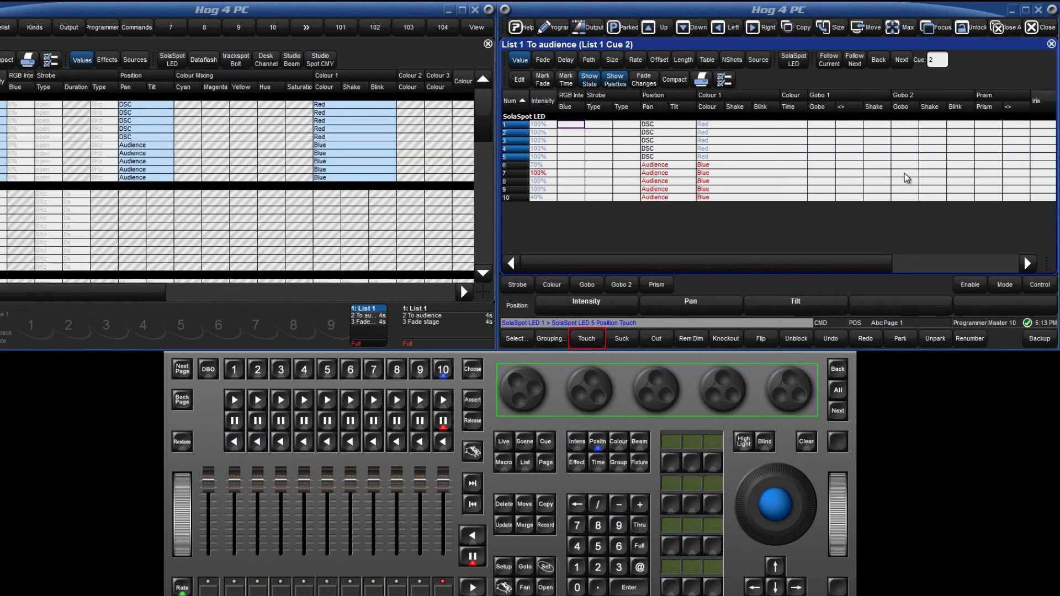
Bring up cue 3, Fade stage, and unblock it
{"action": "left_click", "coordinate": [902, 60]}
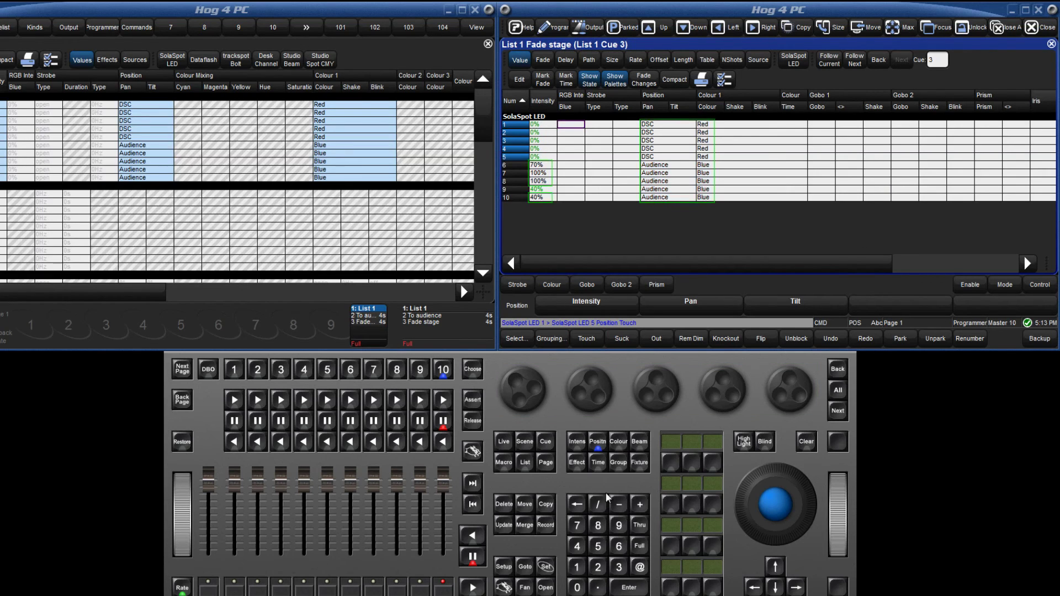
{"action": "left_click", "coordinate": [546, 442]}
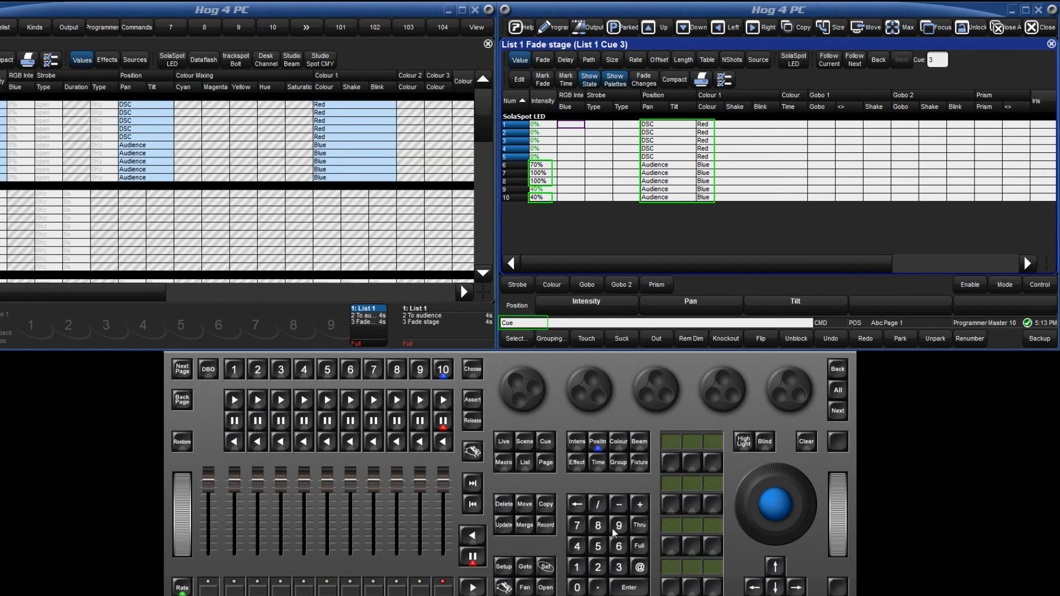
{"action": "left_click", "coordinate": [619, 567]}
{"action": "left_click", "coordinate": [797, 339]}
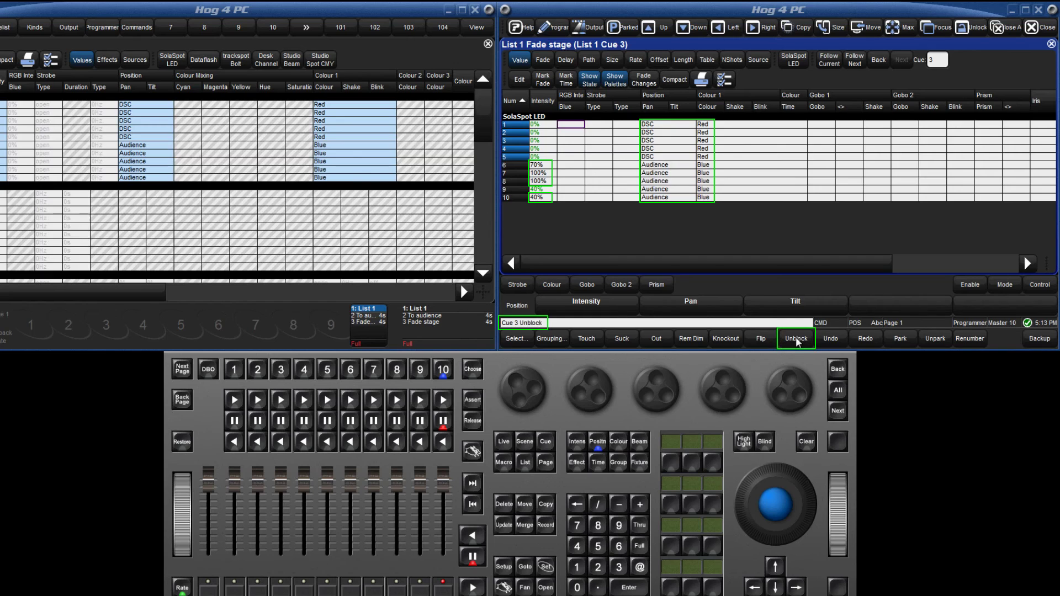
{"action": "left_click", "coordinate": [634, 589]}
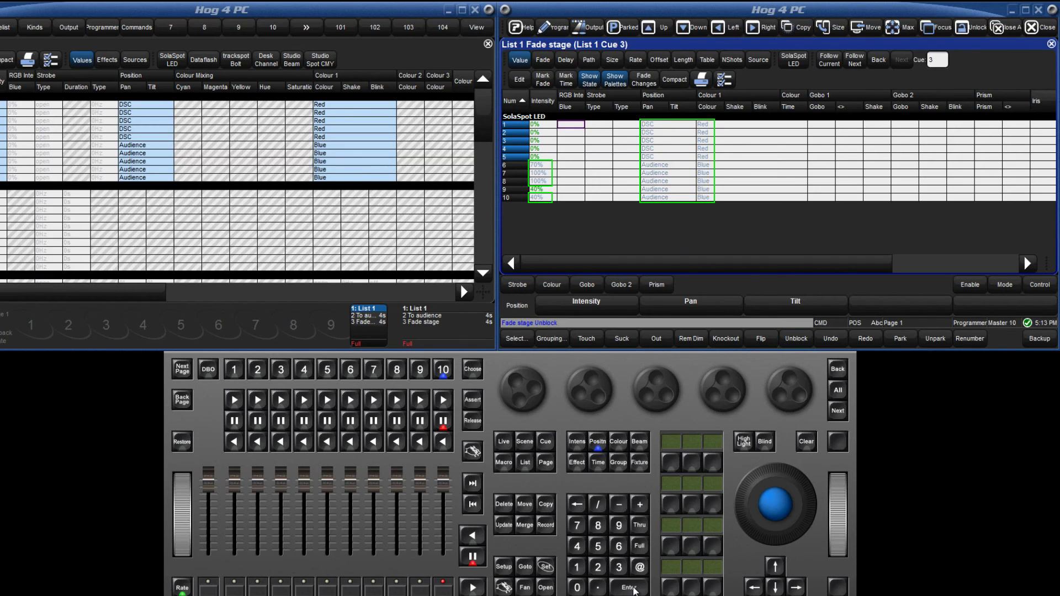